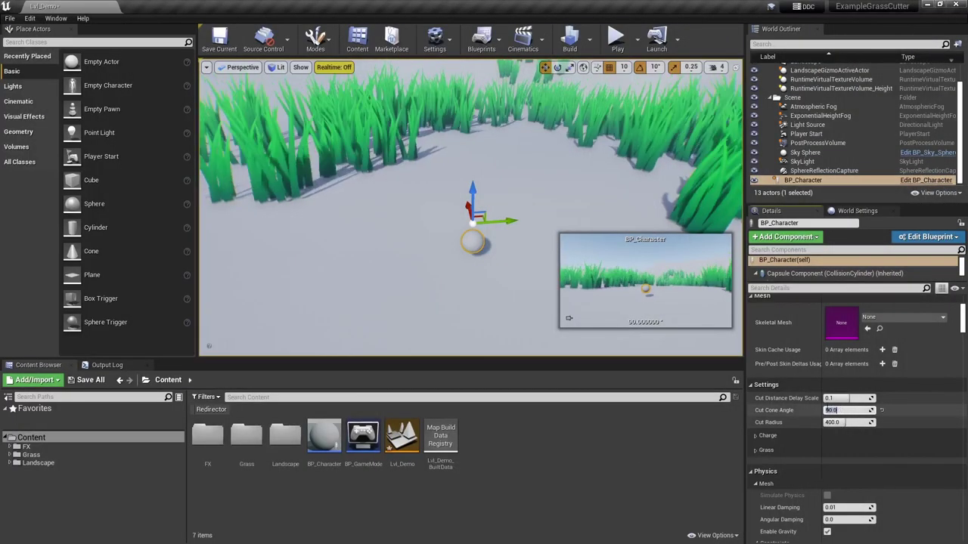
Play-test the grass cutting with BP_Character's Cut Cone Angle at 90 and again at 180
click(614, 39)
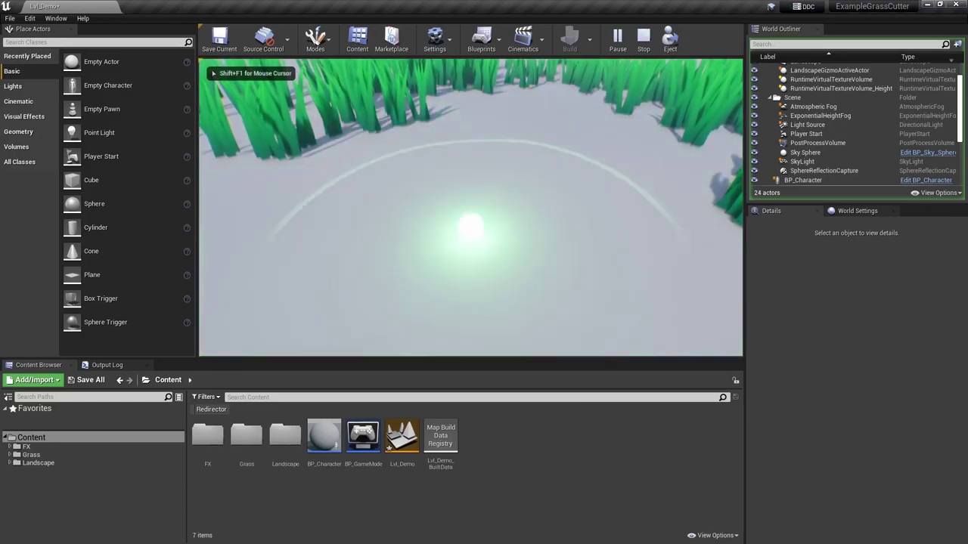
key(Escape)
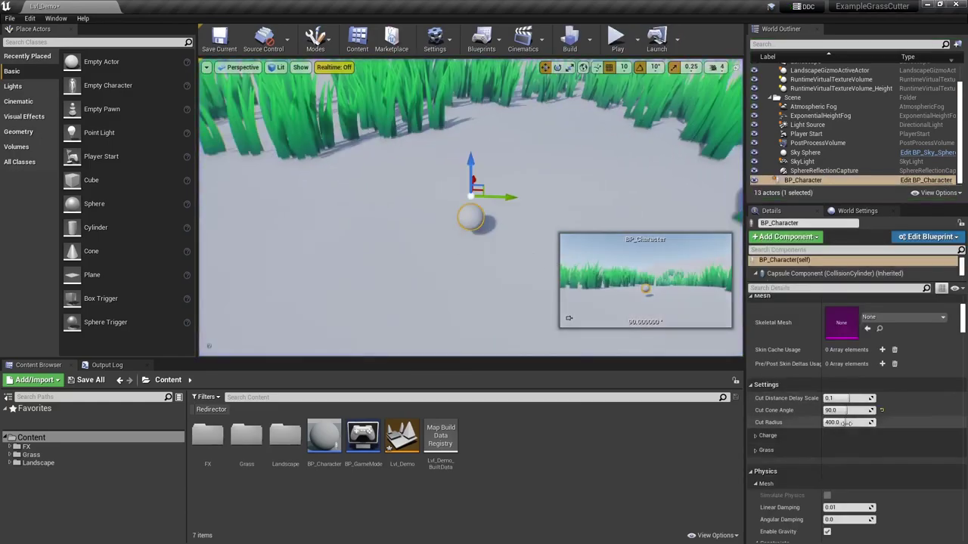
click(616, 44)
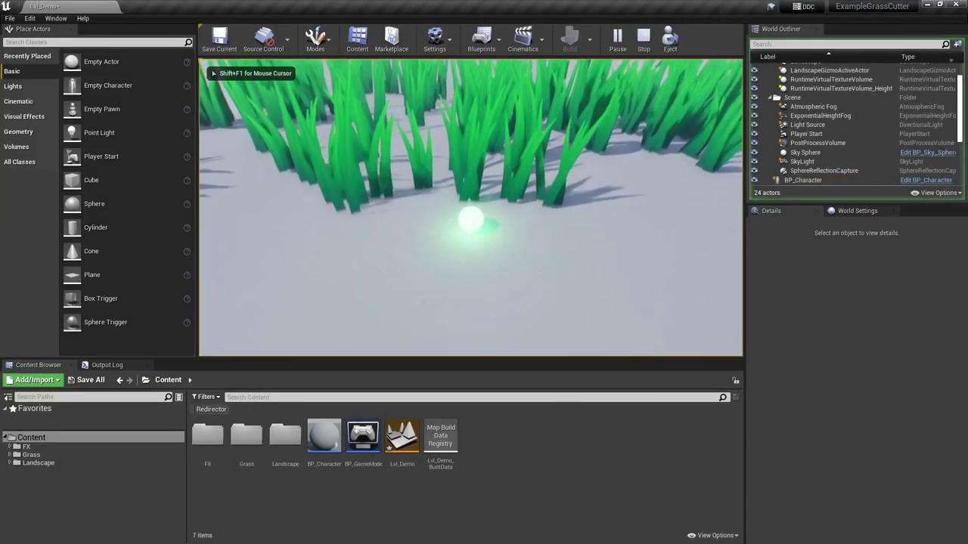
key(Escape)
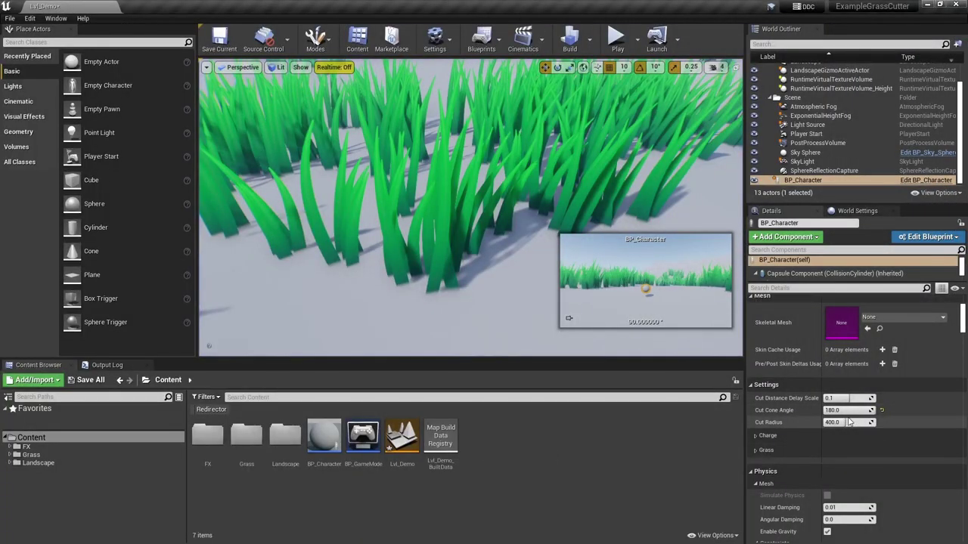
Set BP_Character's Cut Radius to 200 and play-test the grass cutting in the level
text(200)
key(Return)
click(618, 39)
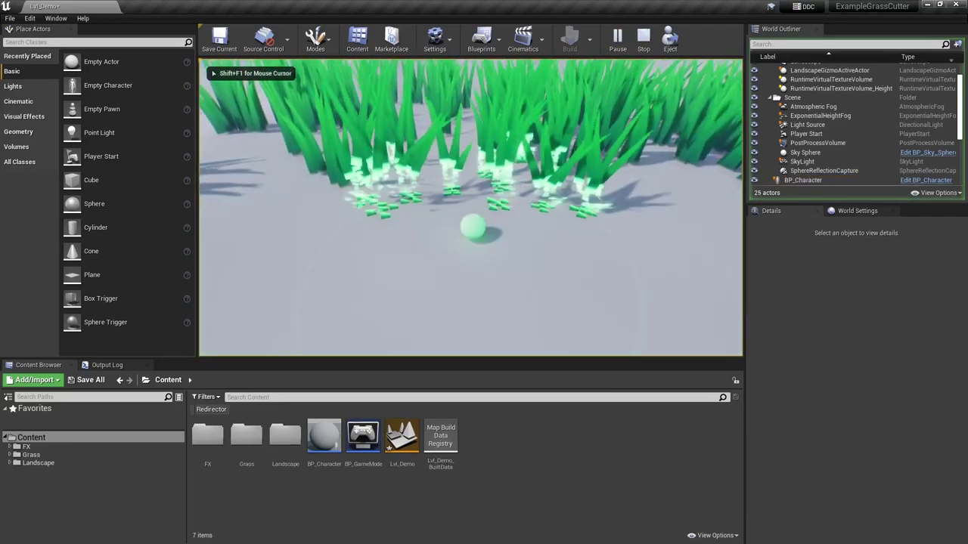
key(Escape)
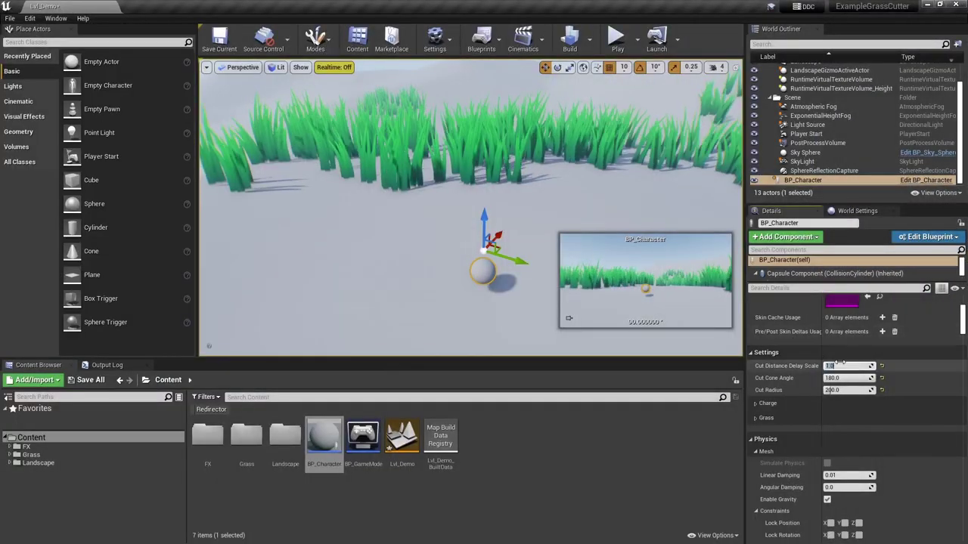
Play-test the delayed cutting by moving the character through the grass patches and cutting in several directions
key(alt+p)
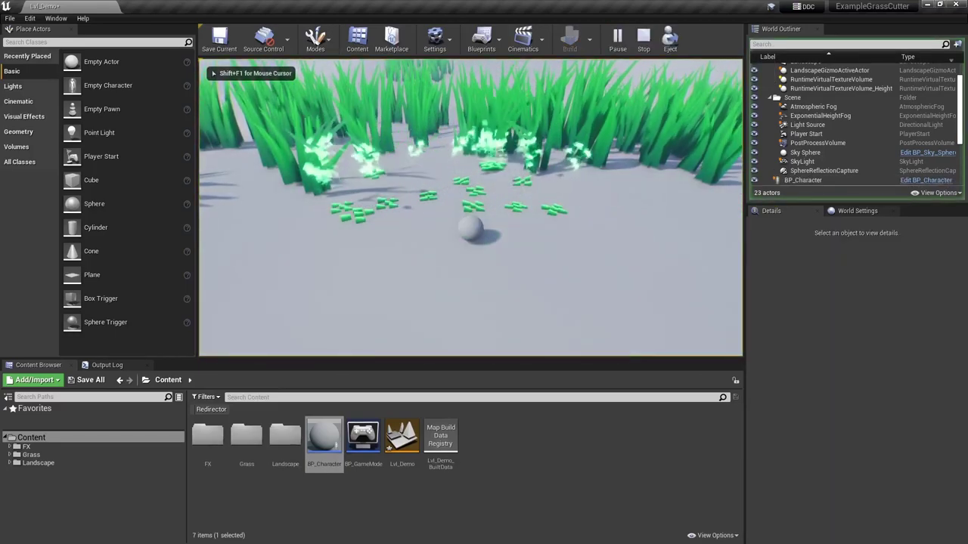
key(d)
key(w)
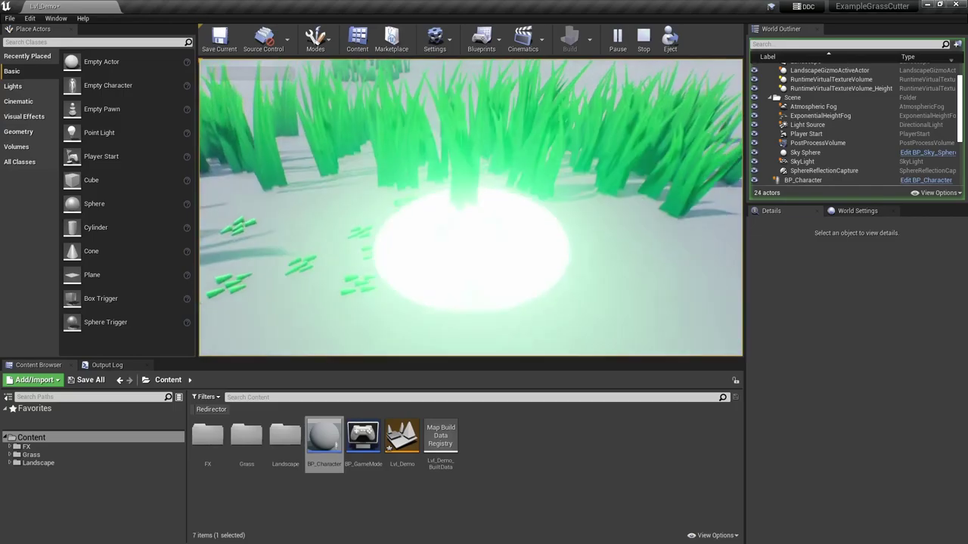
key(s)
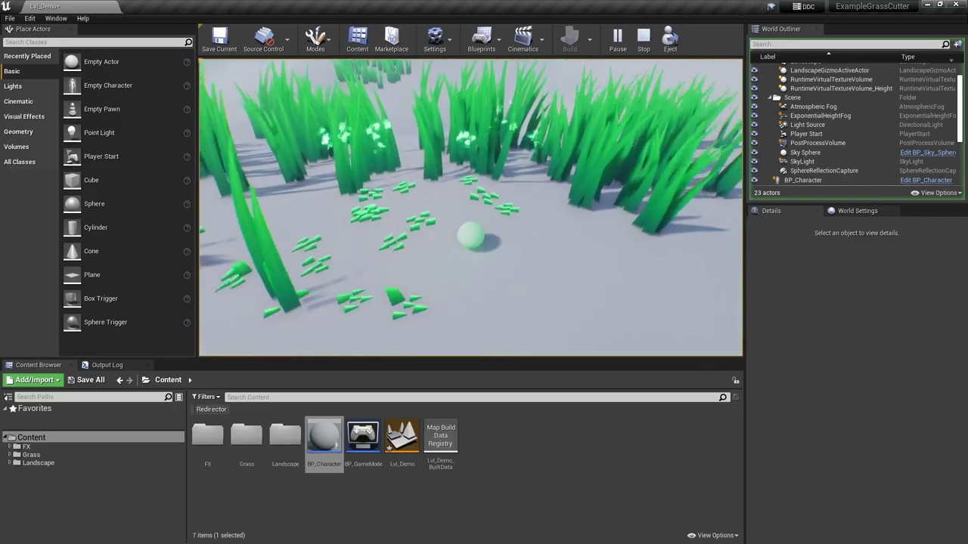
key(d)
key(space)
key(space)
key(a)
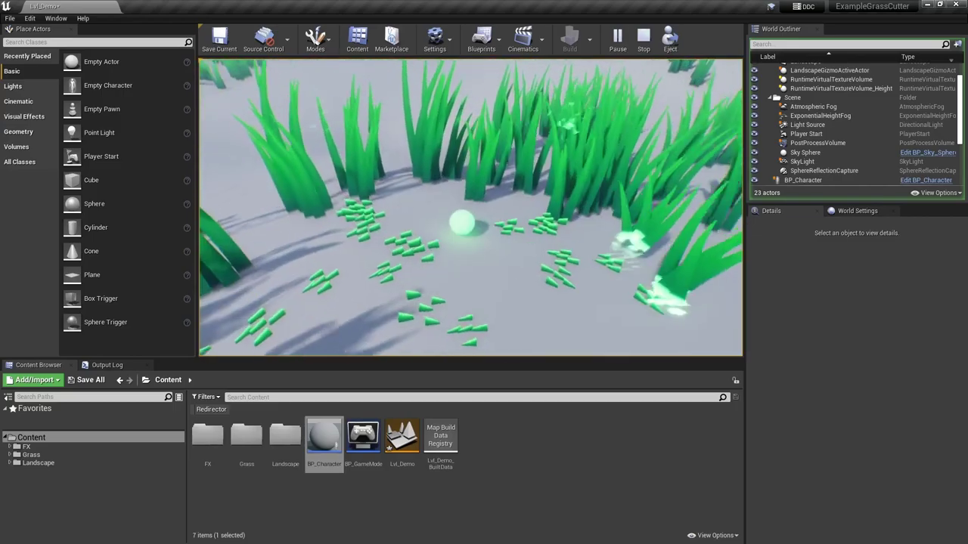
key(w)
key(w)
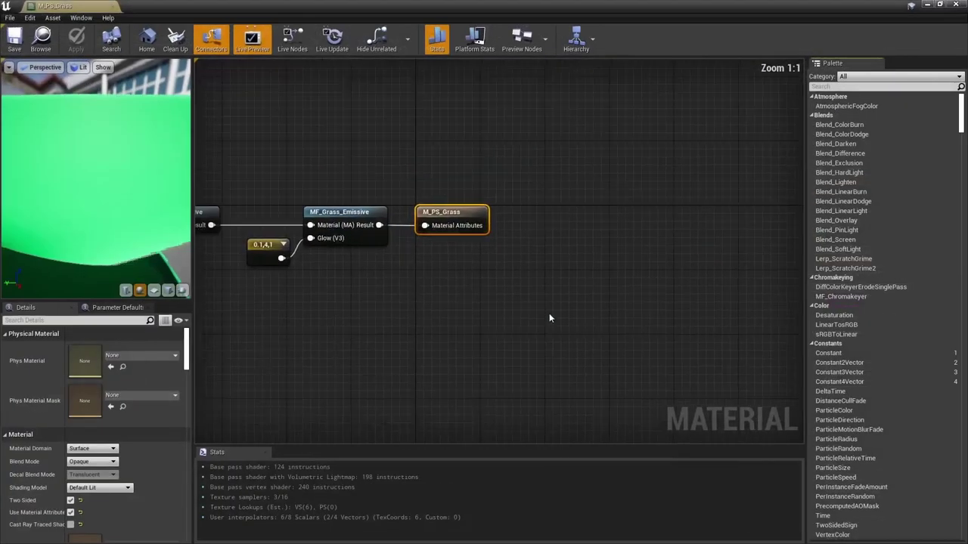
Examine the node chain feeding the output of the M_PS_Grass material
right_drag(505, 306, 626, 288)
scroll(626, 288, down, 1)
right_drag(462, 333, 544, 315)
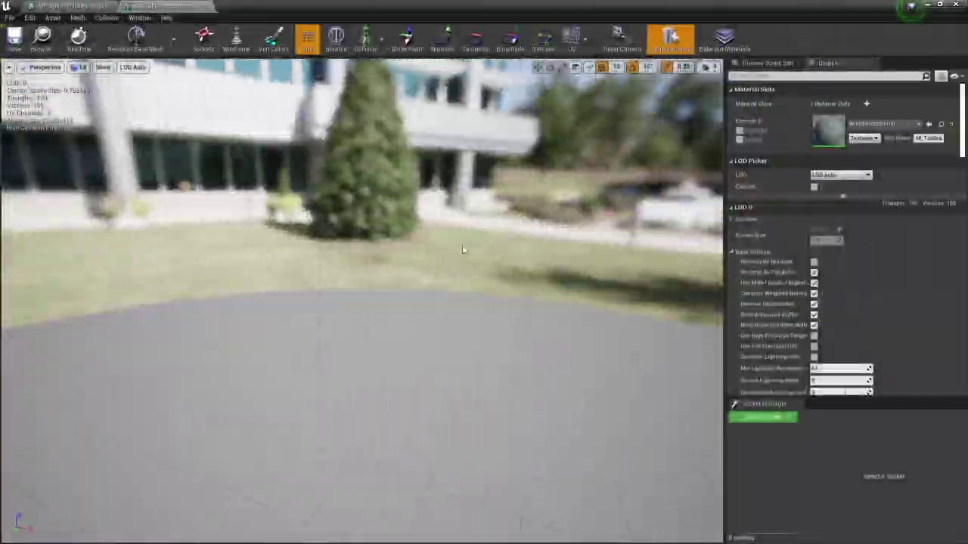
Assign the M_Grass material to the Element 0 slot of the SM_TallGrass_Spline mesh and inspect the blades
drag(464, 249, 435, 227)
scroll(435, 251, up, 5)
click(878, 124)
text(gra)
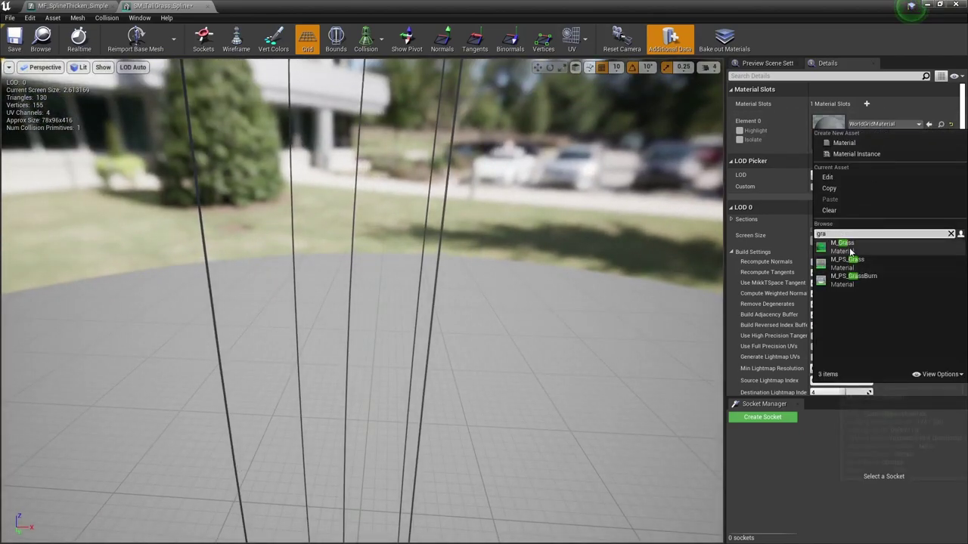
click(845, 246)
scroll(551, 231, down, 3)
drag(504, 234, 469, 236)
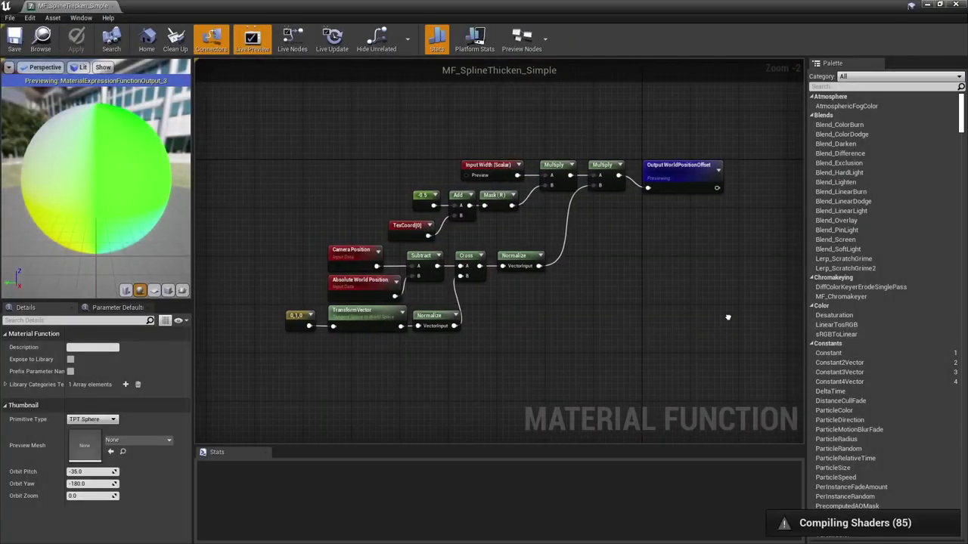
Inspect the MF_SplineThicken_Simple function graph and the Receive Location Event module in the FX_Grass Niagara system
right_drag(731, 317, 724, 322)
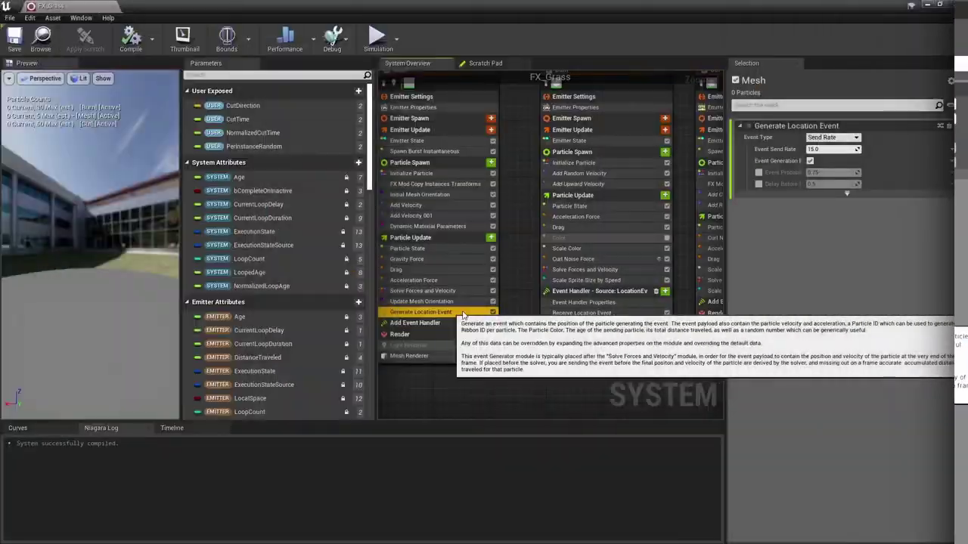
click(591, 312)
right_drag(525, 300, 523, 312)
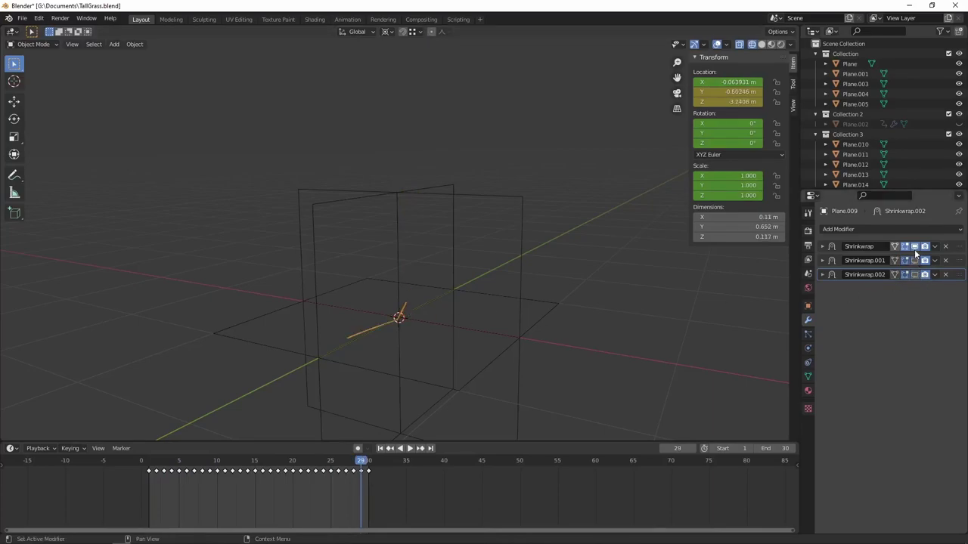
In Blender, enable viewport display of the Shrinkwrap.001 and Shrinkwrap.002 modifiers on Plane.009 and show the scene in solid shading
click(913, 275)
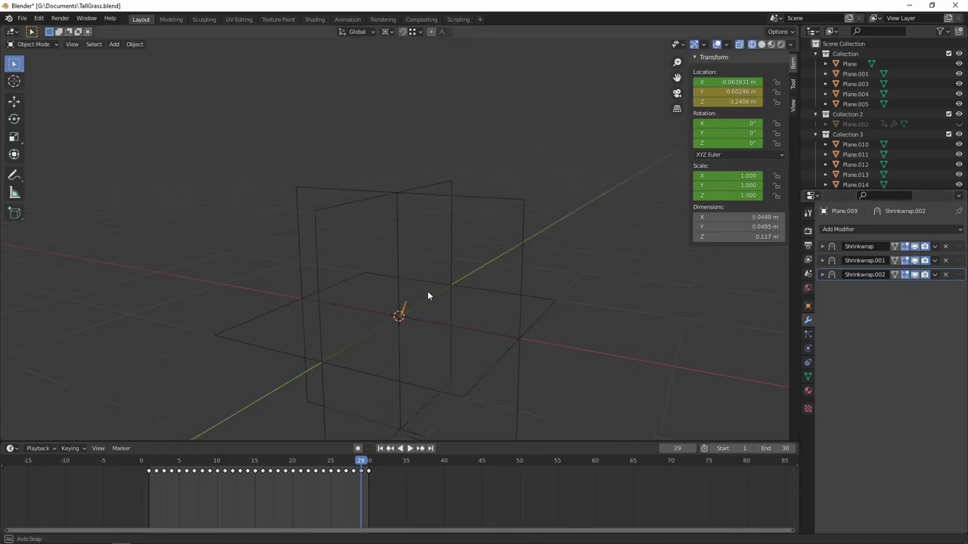
key(shift+z)
middle_drag(522, 280, 502, 305)
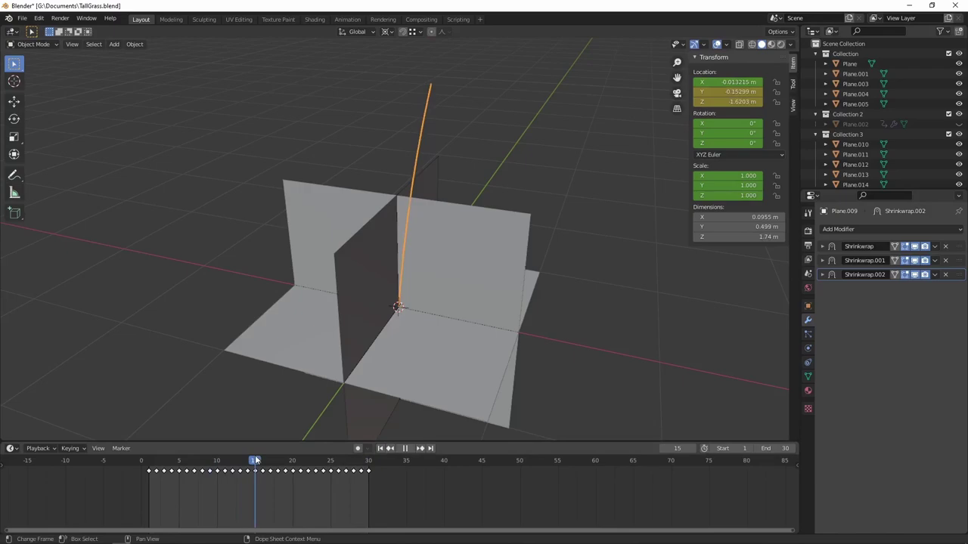
Stop the grass blade animation playback and open the UV Editing workspace
key(space)
click(238, 19)
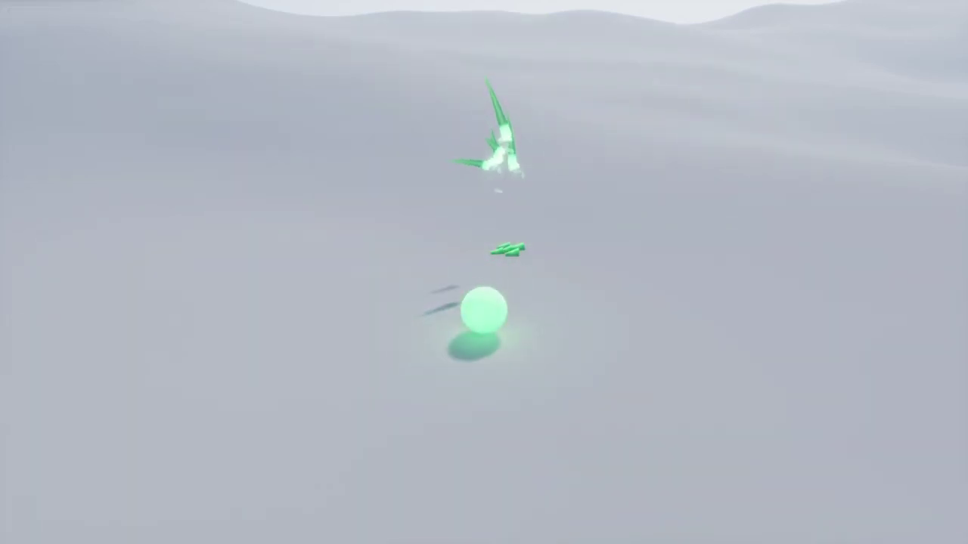
Switch to the running Unreal game and slow it down with the console command slomo 0.4
key(grave)
text(slomo 0.2)
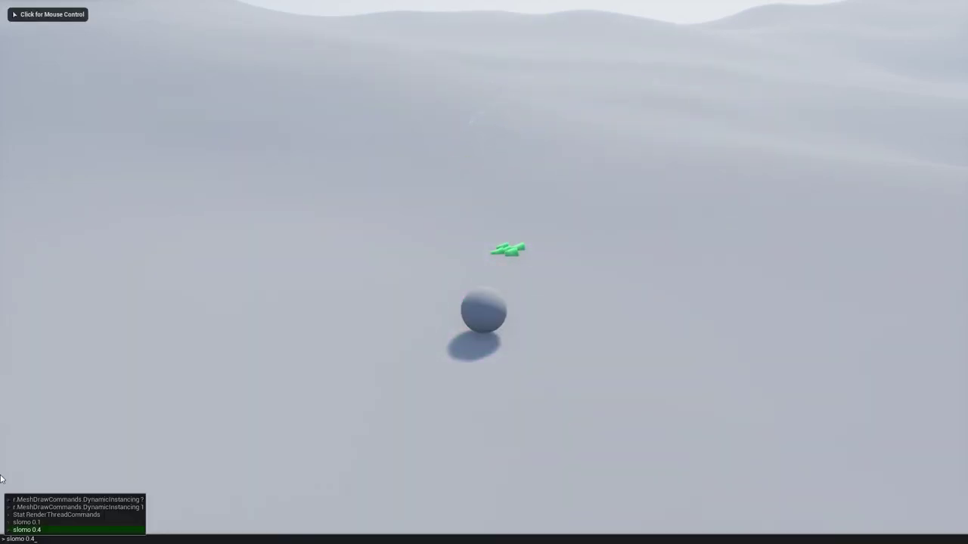
key(Return)
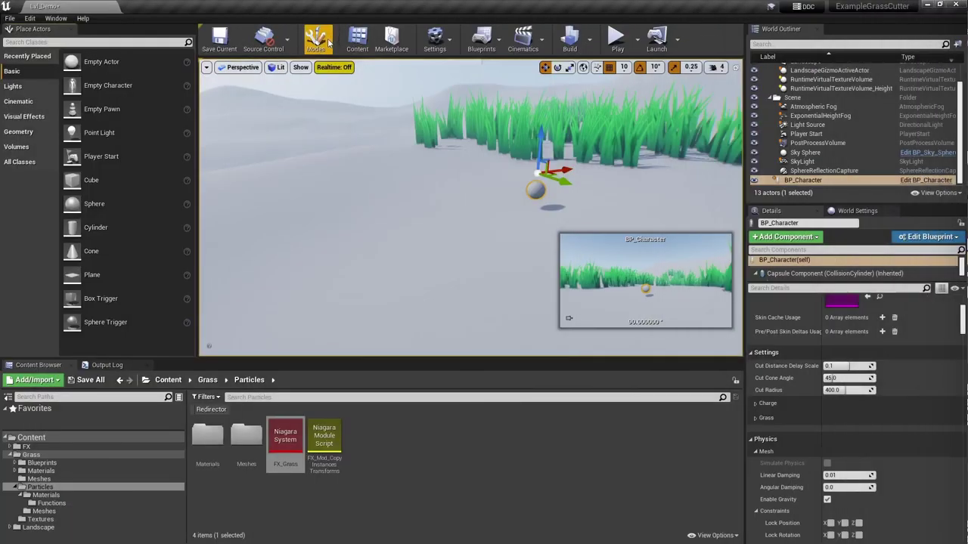
In Foliage mode, paint SM_TallGrass_Spline grass onto the empty ground beside BP_Character
click(317, 39)
click(332, 94)
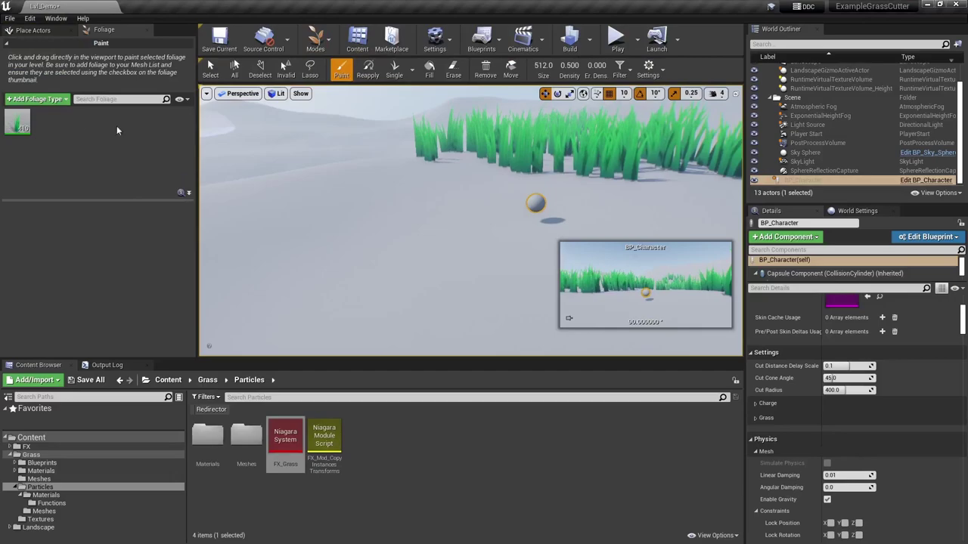
click(16, 121)
drag(320, 196, 260, 242)
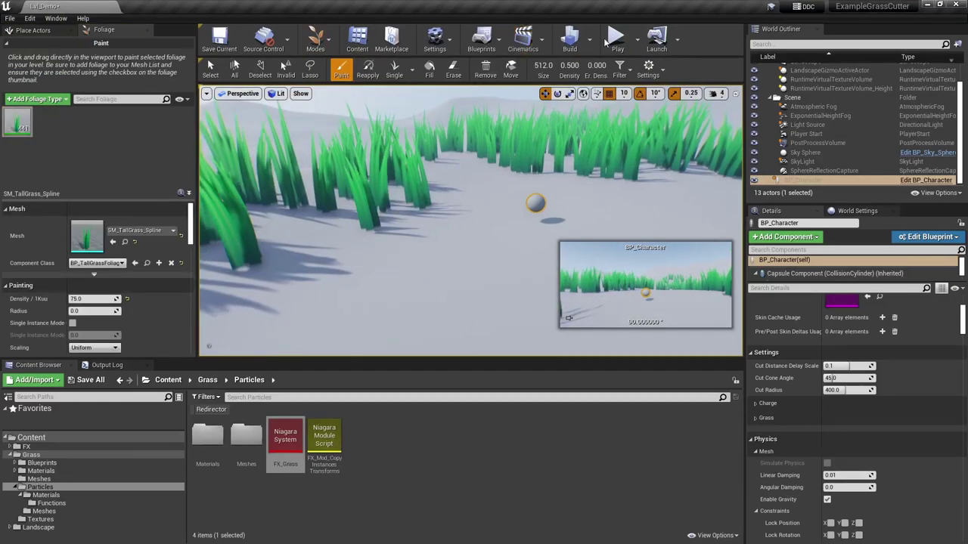
Play the level and move the character forward to test cutting the newly painted grass
click(607, 41)
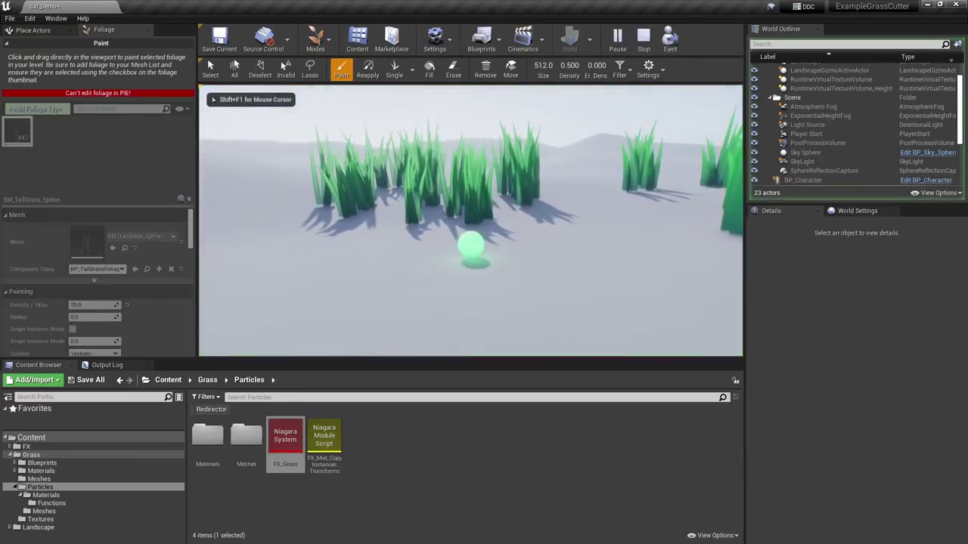
key(w)
key(w)
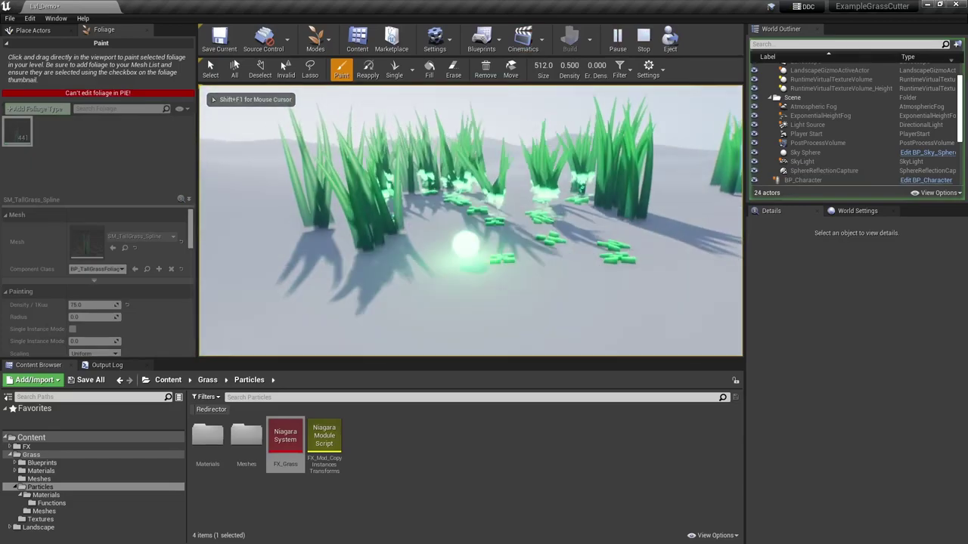